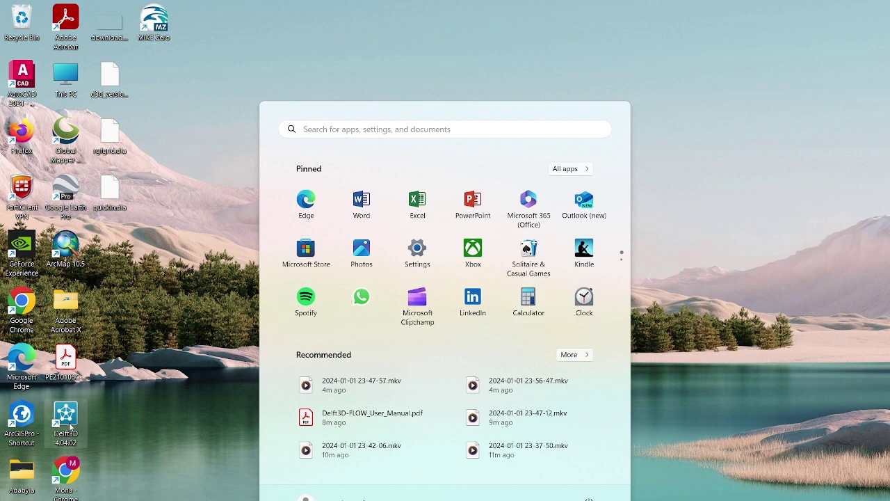
Launch Delft3D from the Deltares Delft3D 4.04.02 folder in the list of installed apps
left_click(567, 169)
scroll(448, 395, "down", 2)
scroll(445, 390, "down", 2)
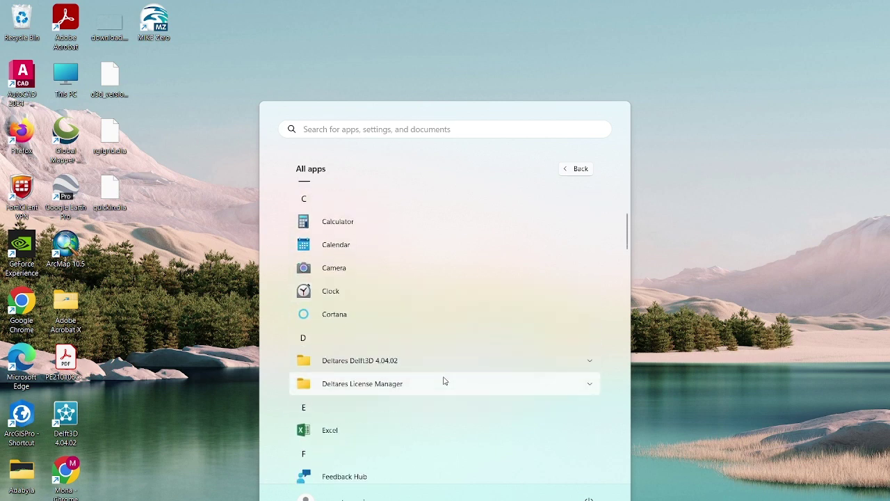
left_click(442, 363)
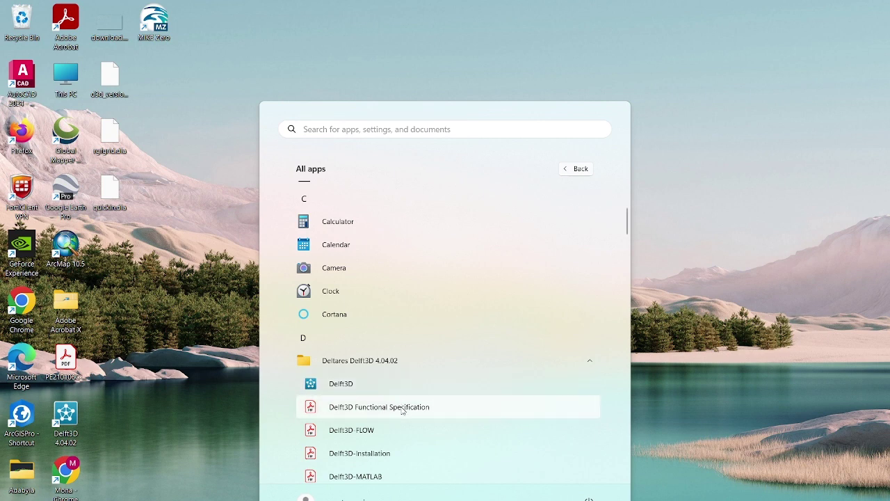
scroll(408, 406, "down", 2)
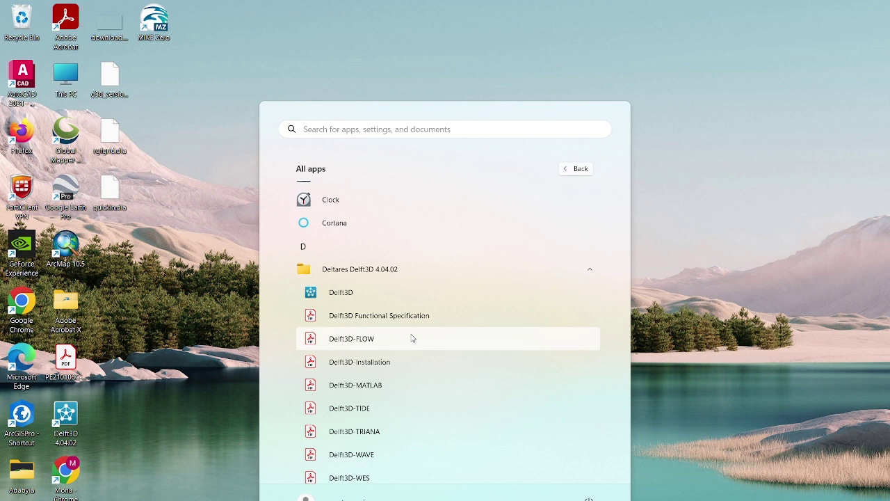
left_click(411, 290)
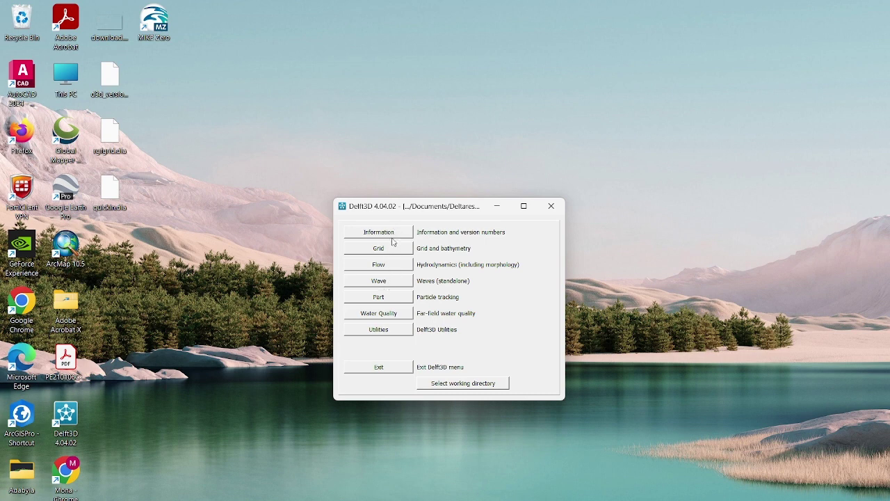
Set the working directory to the Delft Run folder under PHD 2023-2024, EIA, Delft3D on Local Disk (E:)
left_click(450, 384)
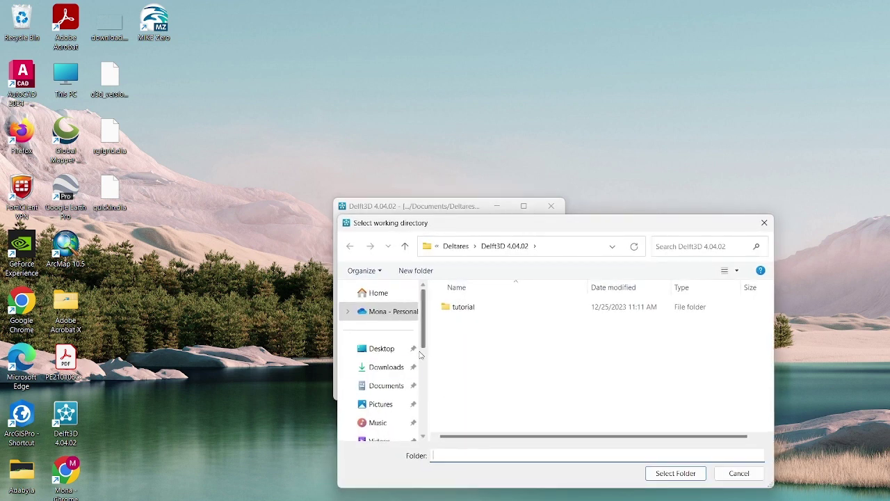
scroll(392, 386, "down", 2)
left_click(394, 382)
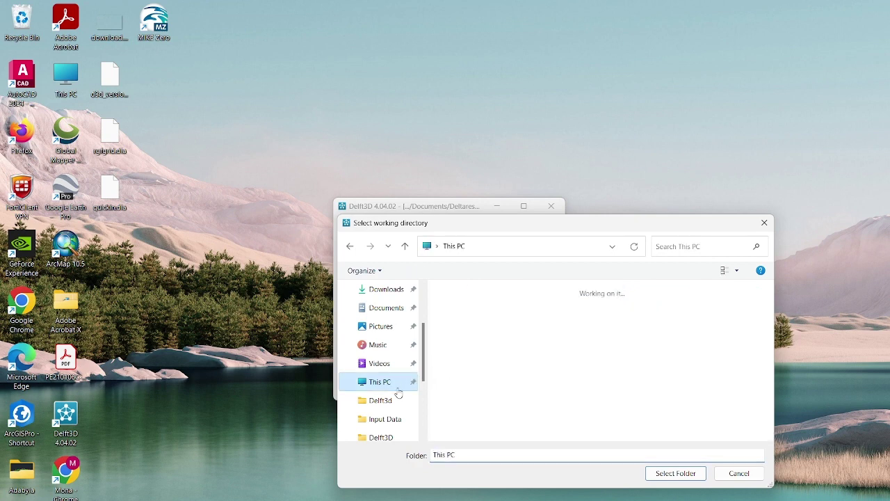
left_click(506, 353)
double_click(505, 353)
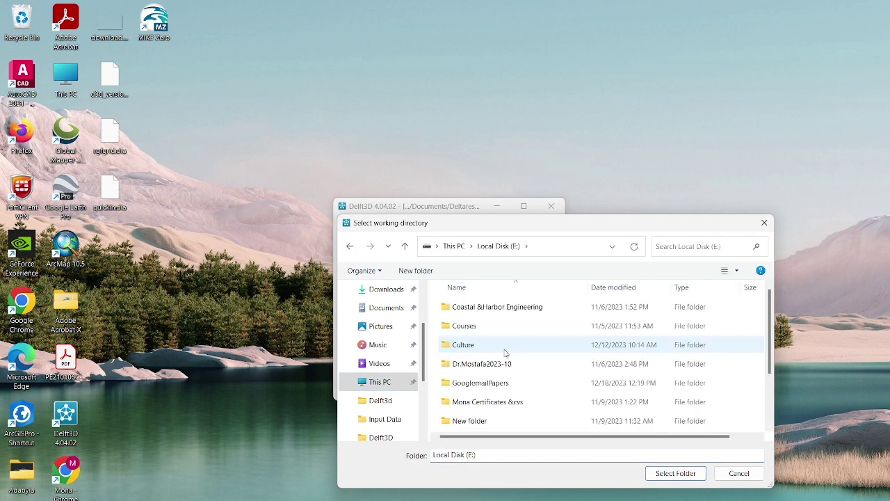
scroll(506, 355, "down", 5)
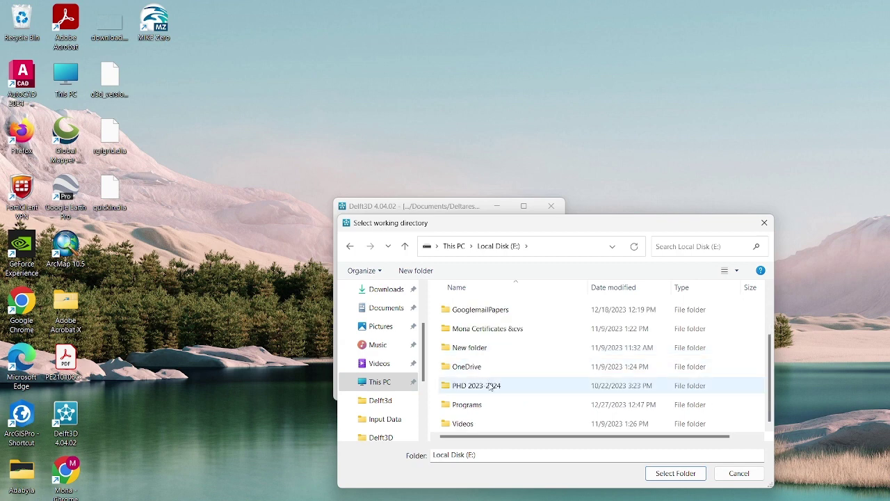
double_click(491, 385)
double_click(460, 306)
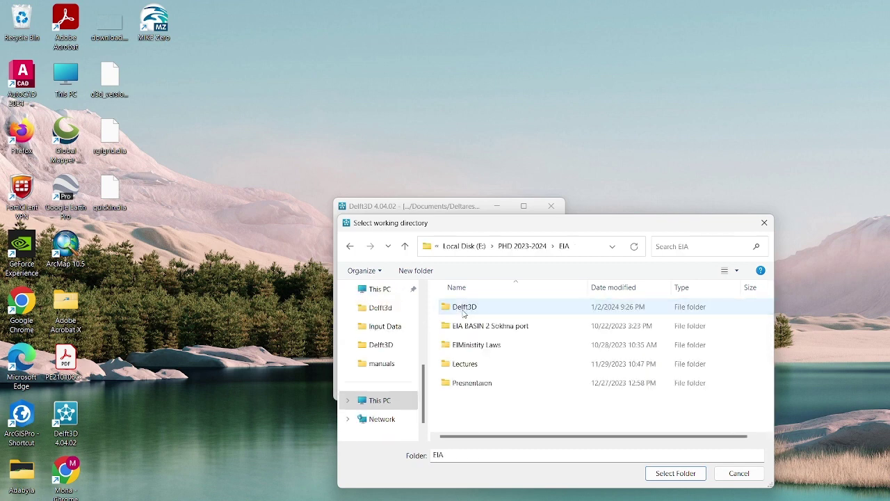
double_click(464, 306)
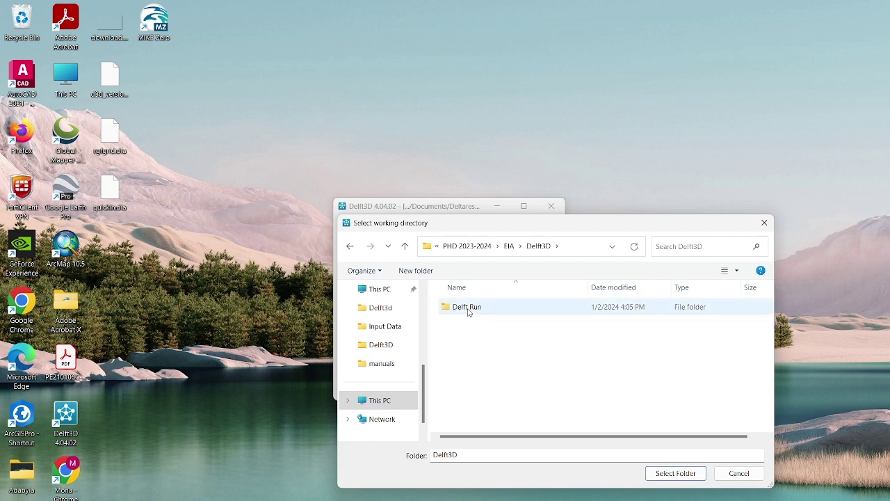
left_click(467, 312)
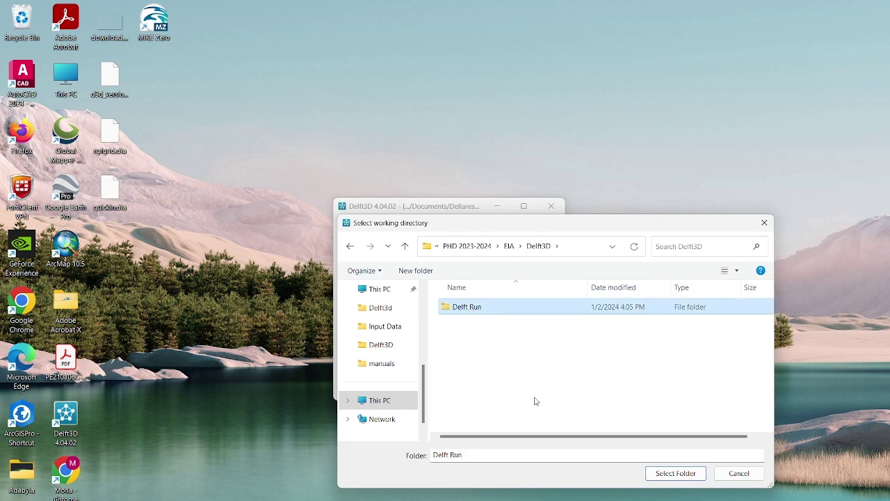
left_click(675, 473)
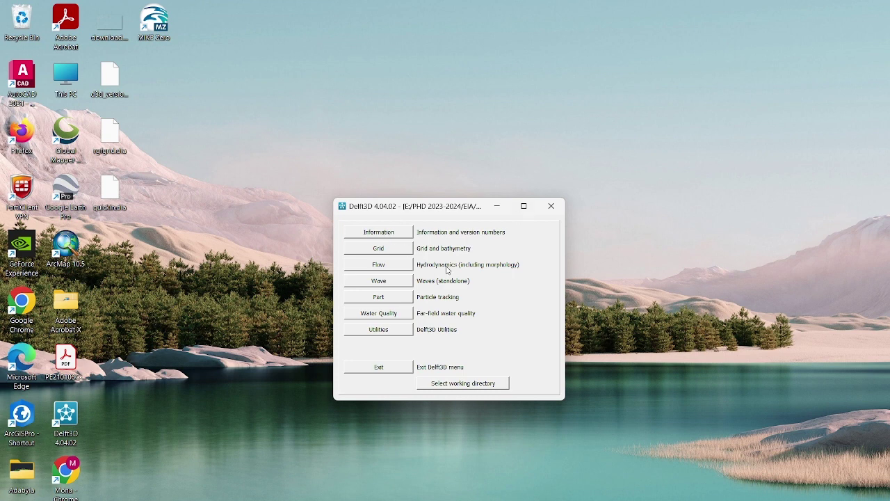
Examine the Delft3D menu information text and the list of program version numbers, and return to the main menu
left_click(400, 233)
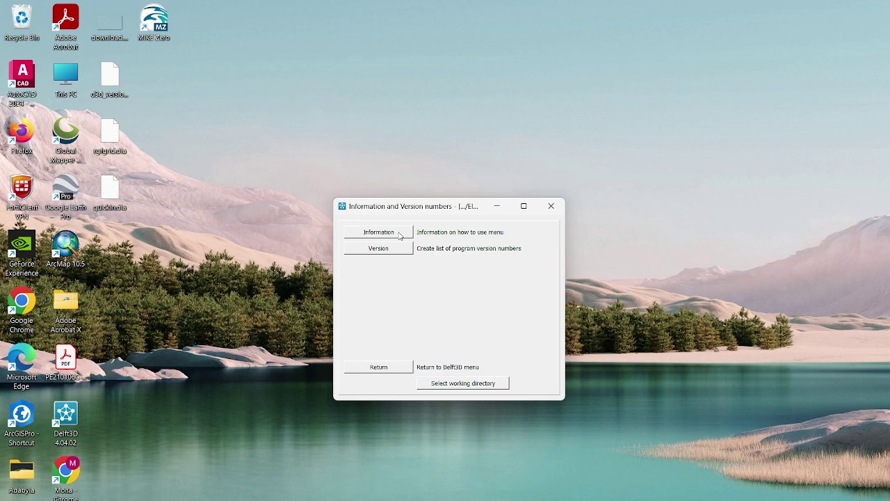
left_click(400, 233)
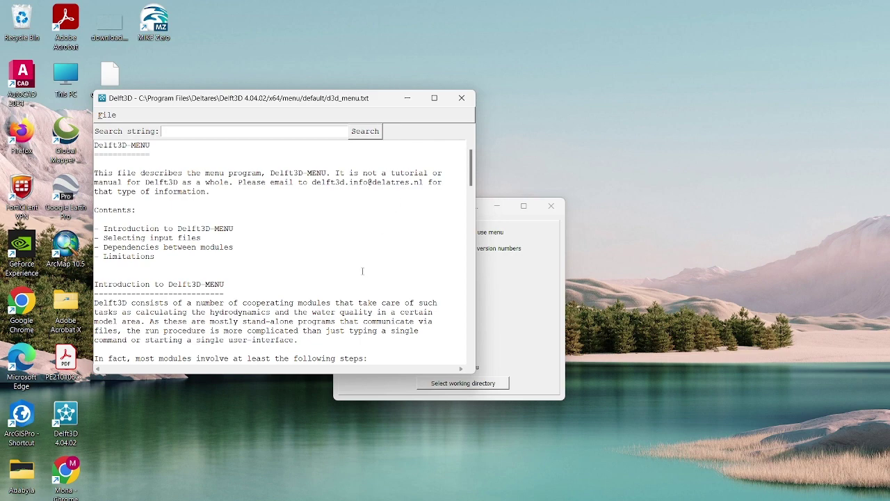
scroll(364, 271, "down", 2)
left_click(456, 101)
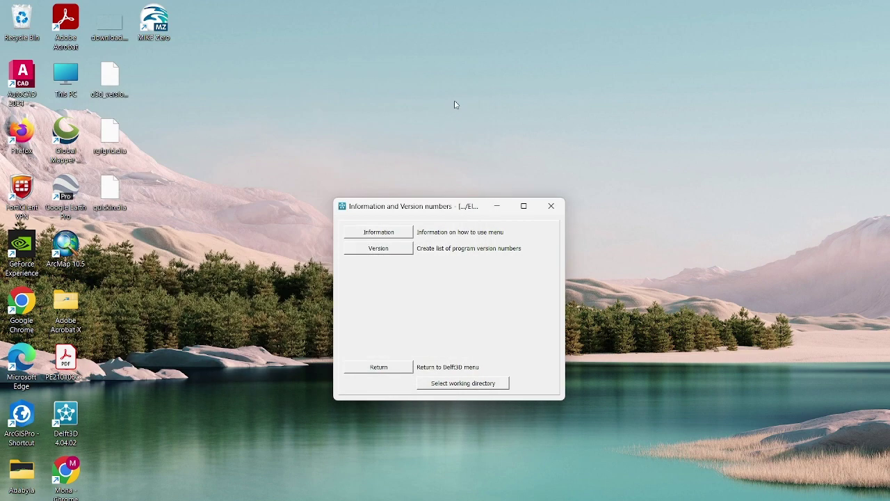
left_click(389, 250)
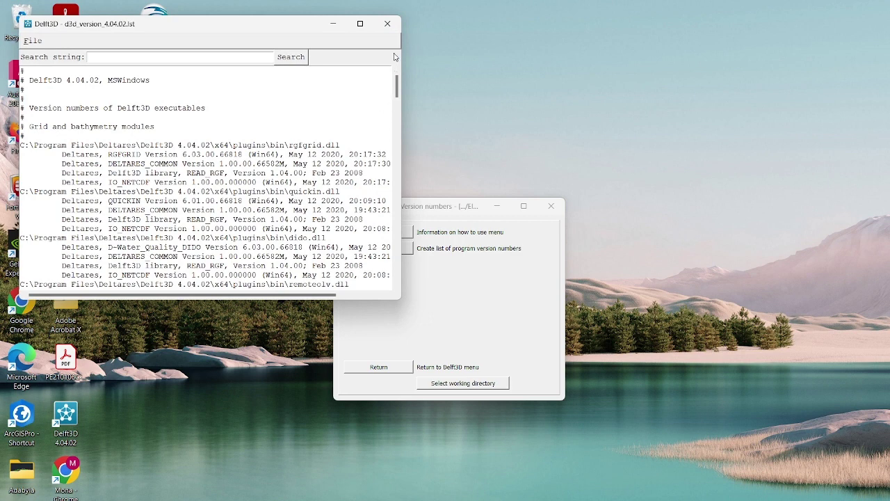
left_click(388, 25)
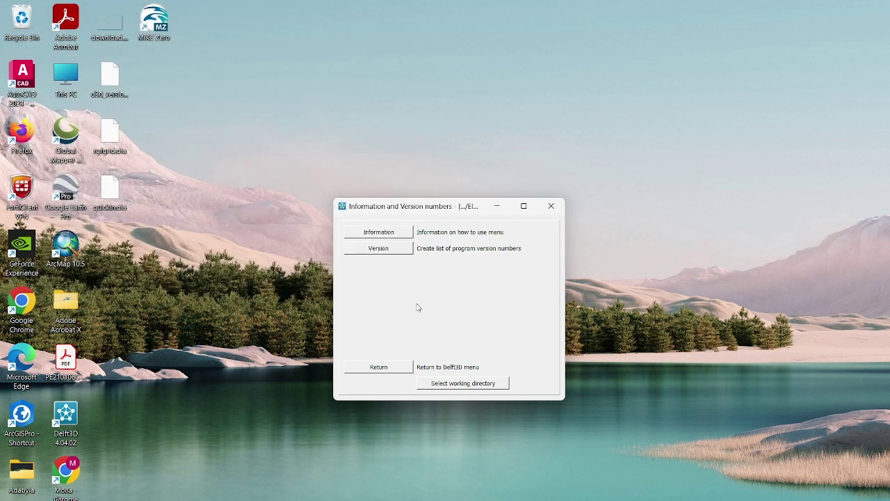
left_click(386, 368)
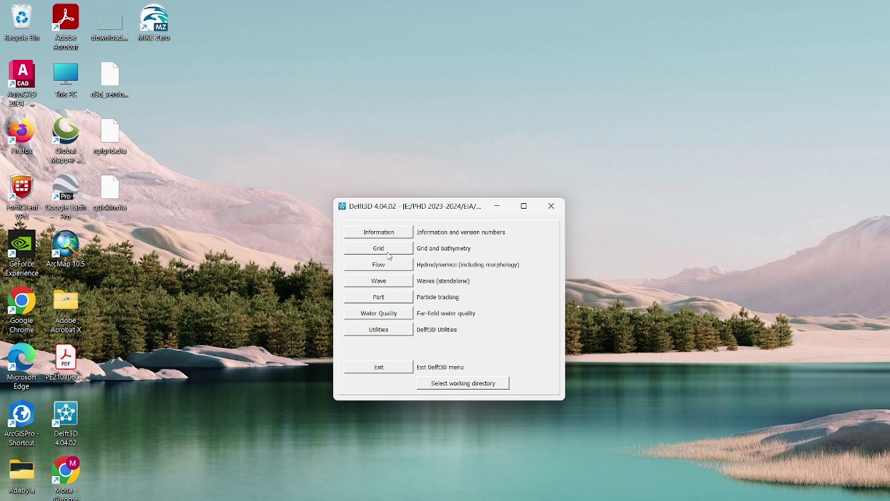
Open the RGFGRID grid generation module from the grid and bathymetry tools and minimize its window
left_click(383, 249)
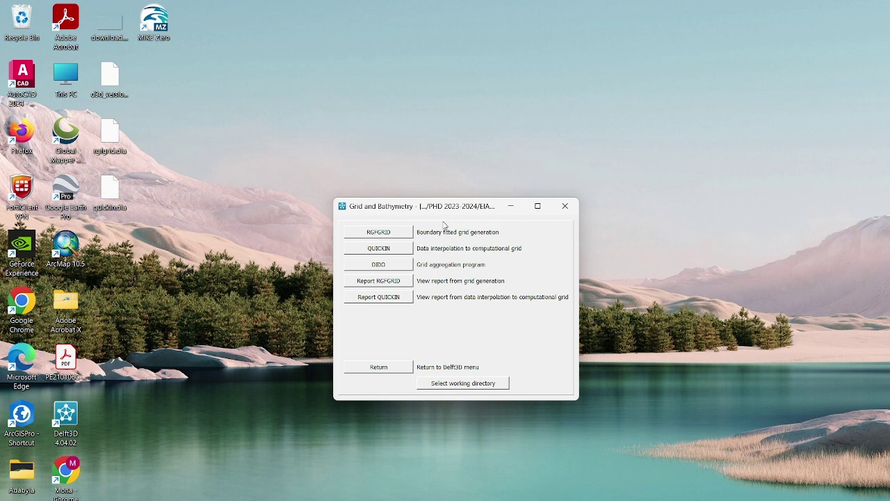
left_click(379, 233)
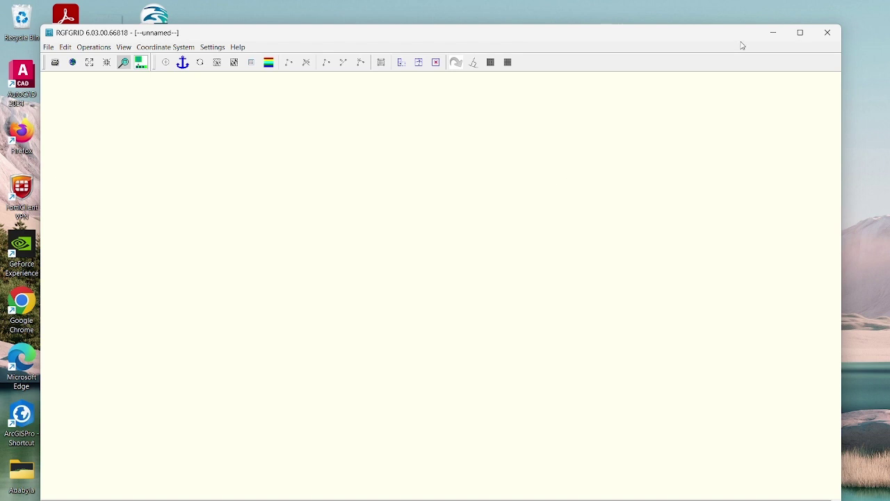
left_click(774, 36)
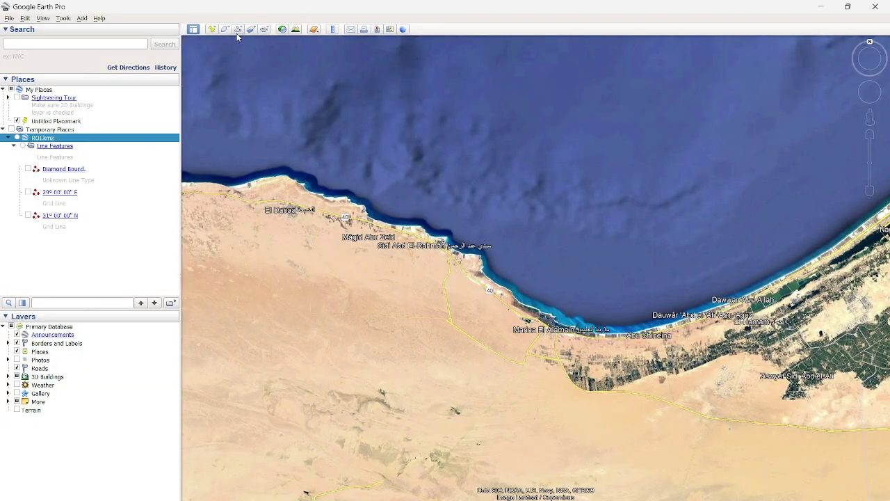
In Google Earth Pro, start a new path and trace the Mediterranean shoreline from near Galal past Marina El Alamein towards El-Hamam
scroll(420, 291, "down", 5)
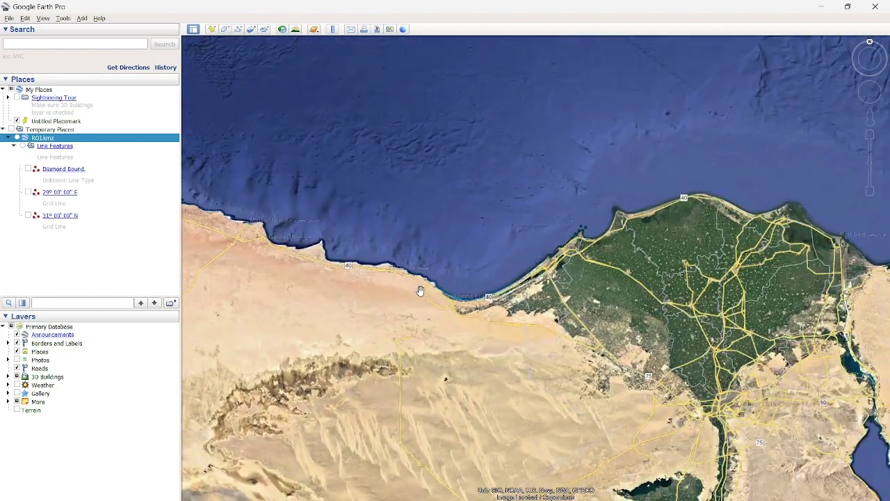
scroll(420, 291, "up", 3)
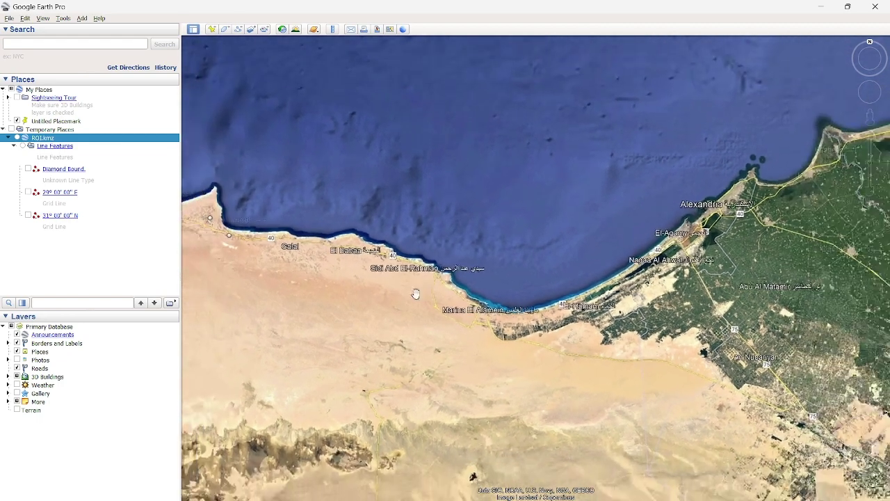
left_click_drag(418, 295, 437, 309)
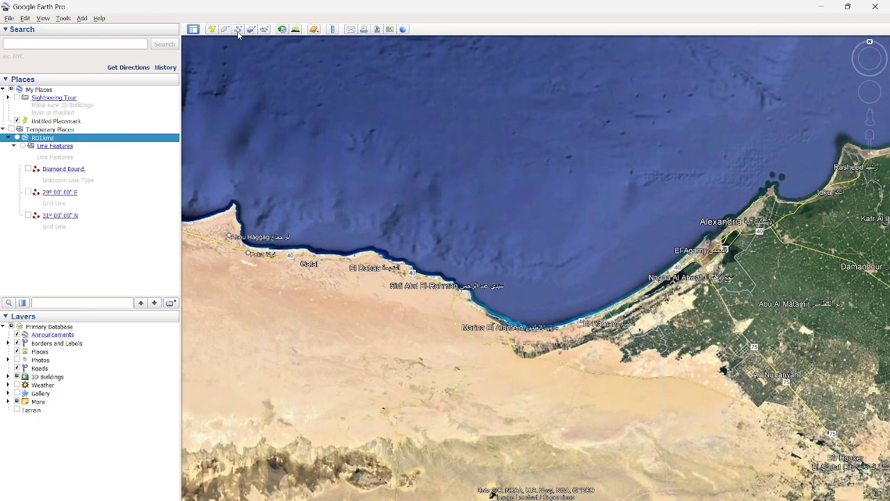
left_click(239, 31)
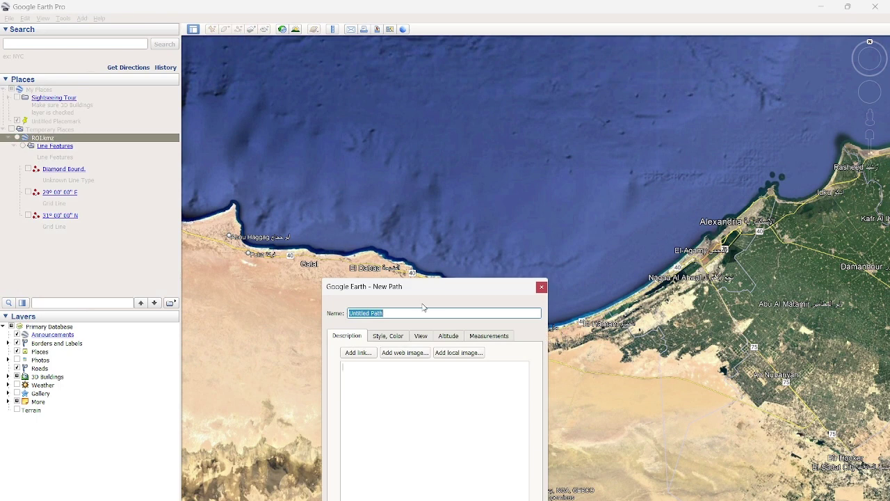
left_click_drag(433, 289, 426, 391)
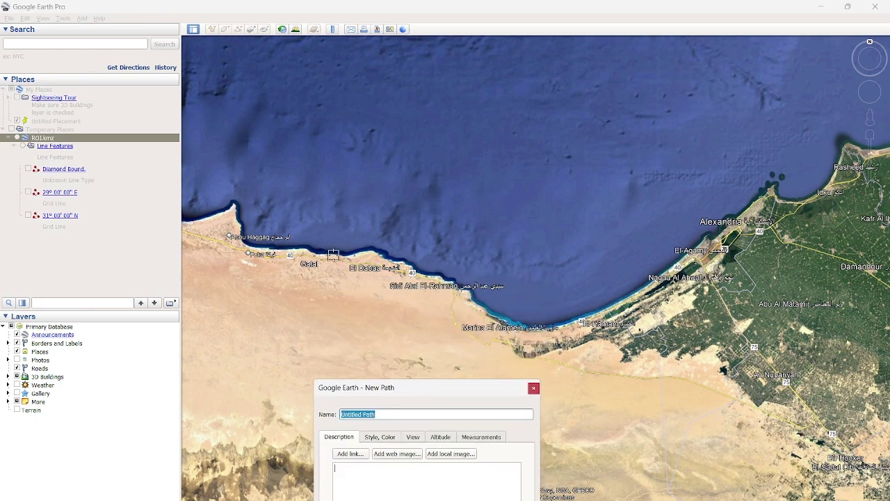
mouse_move(353, 250)
left_mouse_down()
mouse_move(374, 244)
mouse_move(376, 256)
mouse_move(409, 263)
mouse_move(516, 319)
mouse_move(583, 320)
left_mouse_up()
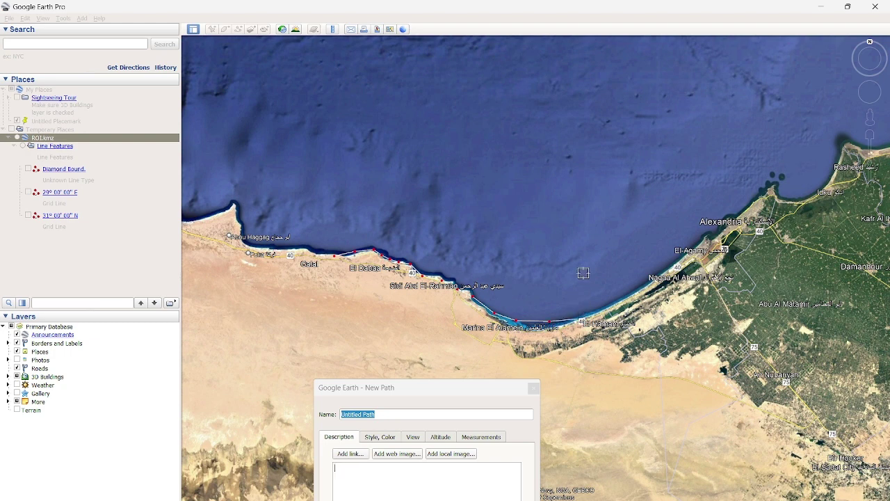
Extend the path offshore through two corner points and bring it back to its starting point near Galal to enclose the sea area
left_click(600, 111)
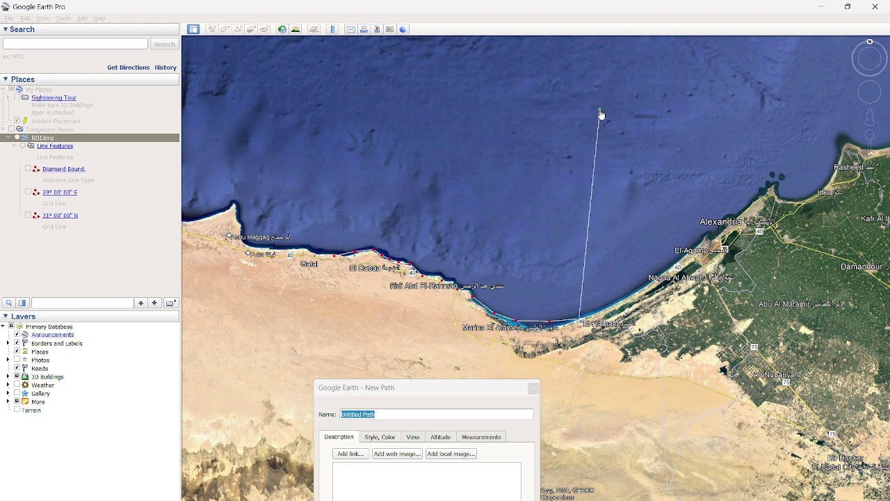
left_click(315, 100)
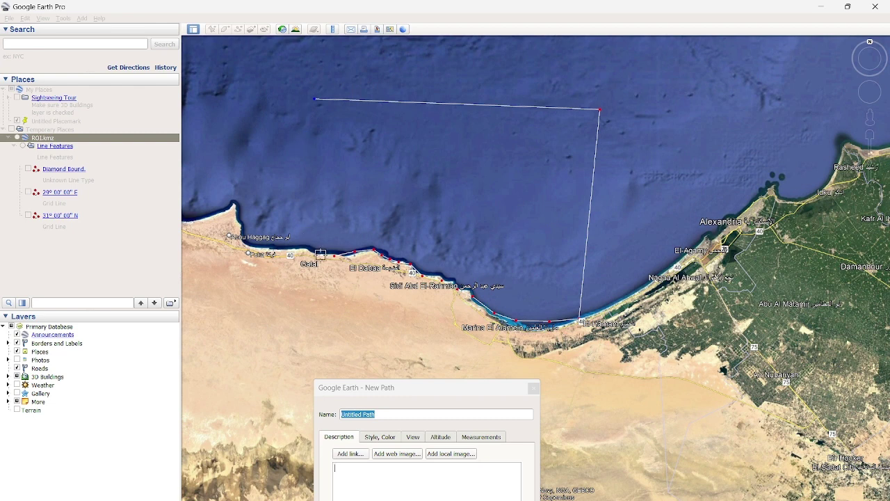
left_click(314, 252)
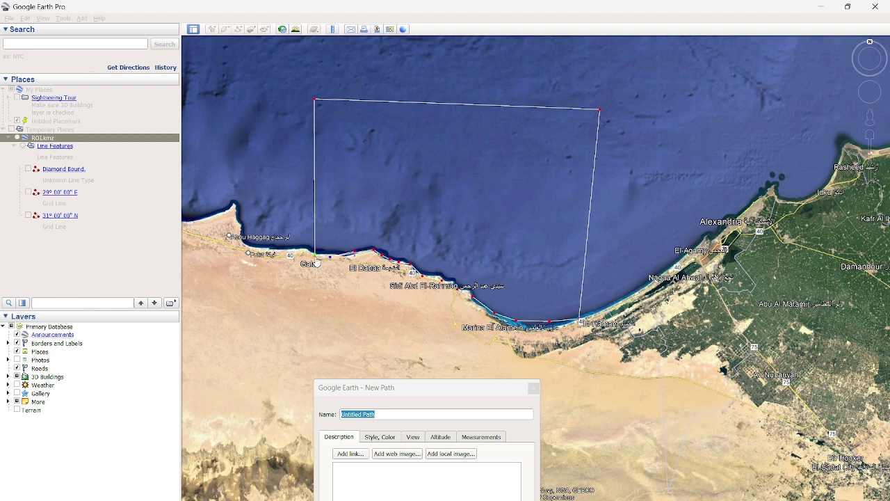
left_click_drag(384, 389, 558, 187)
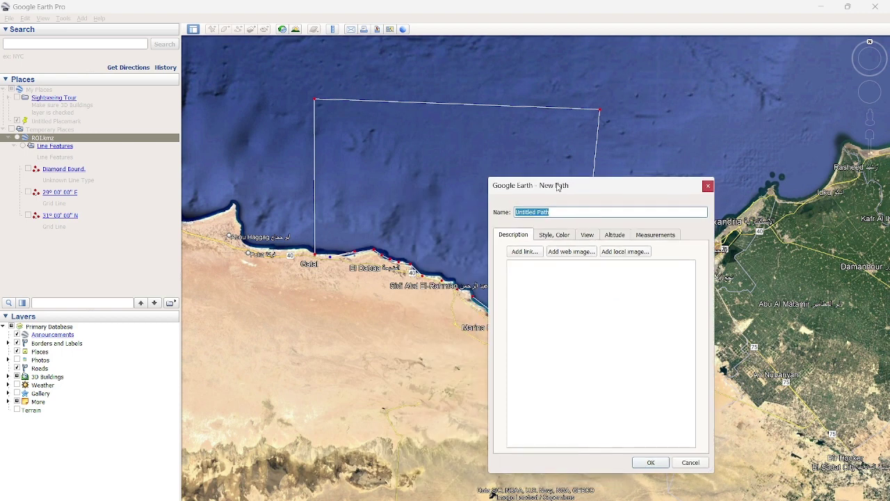
left_click(316, 253)
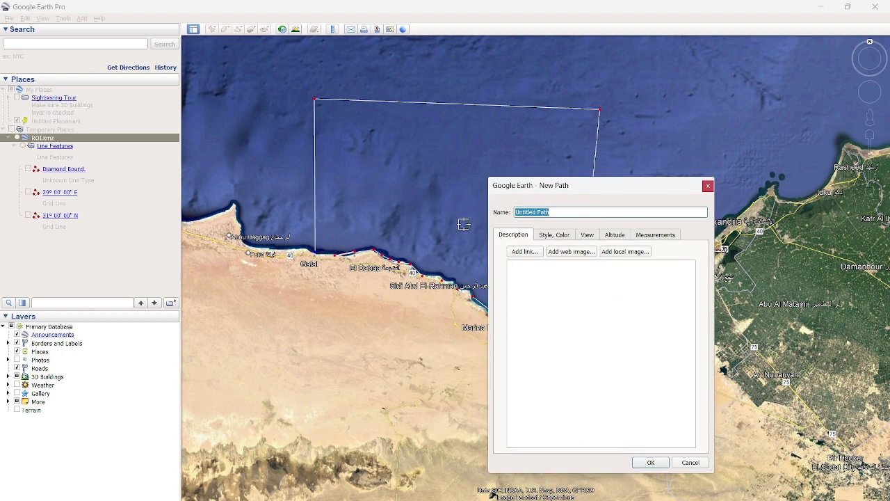
Name the path Project and save it, and switch its display on the map on and off
type("Project")
left_click(648, 463)
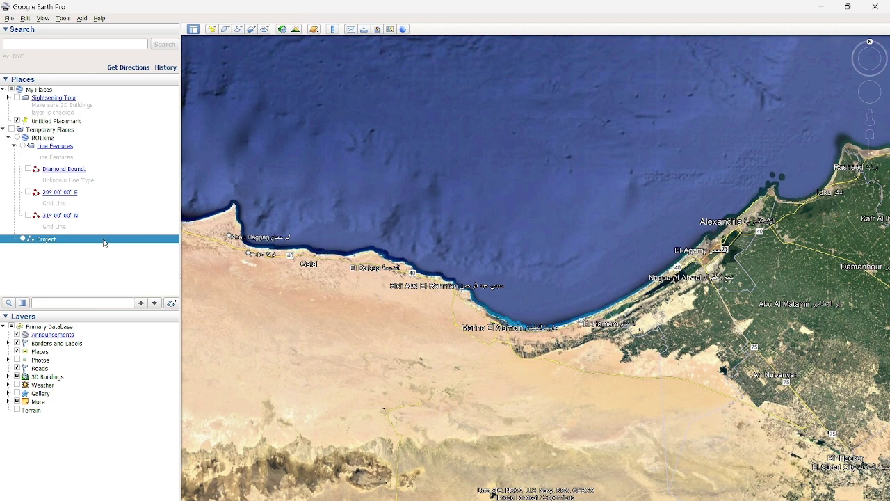
left_click(24, 239)
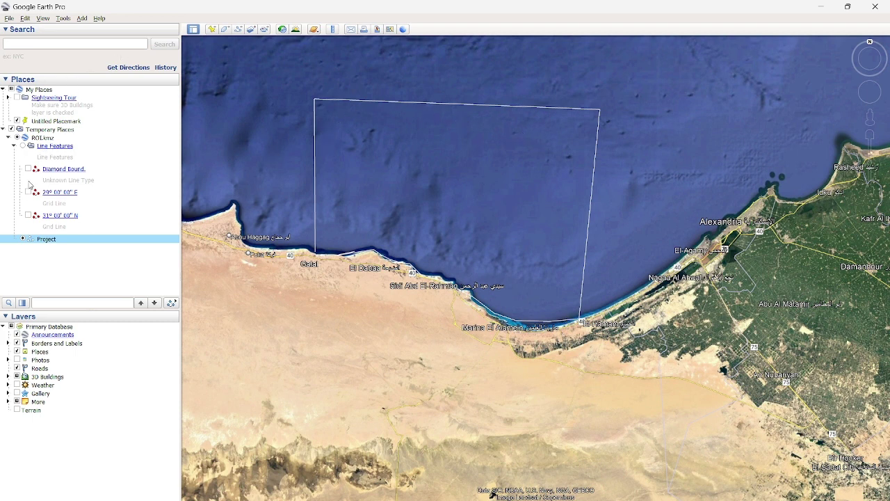
left_click(23, 239)
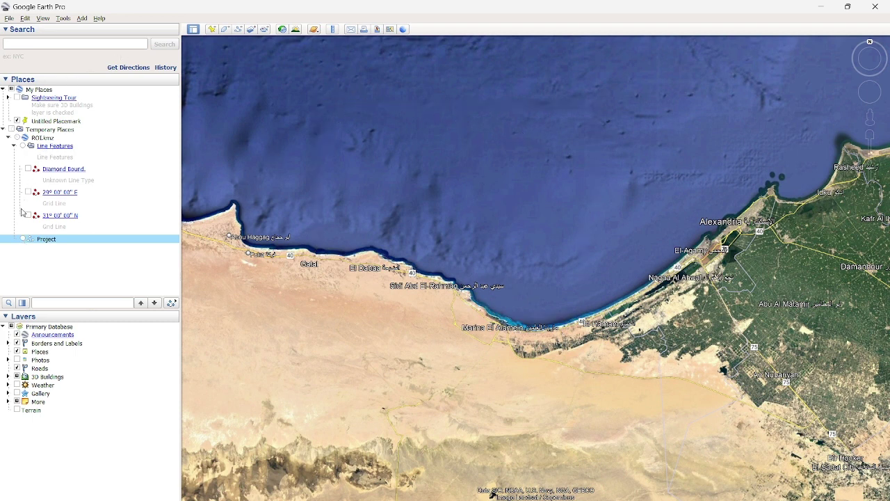
Show only the Diamond Bound. line of ROI.kmz, with the Project path and the 29° E and 31° N grid lines hidden
left_click(18, 138)
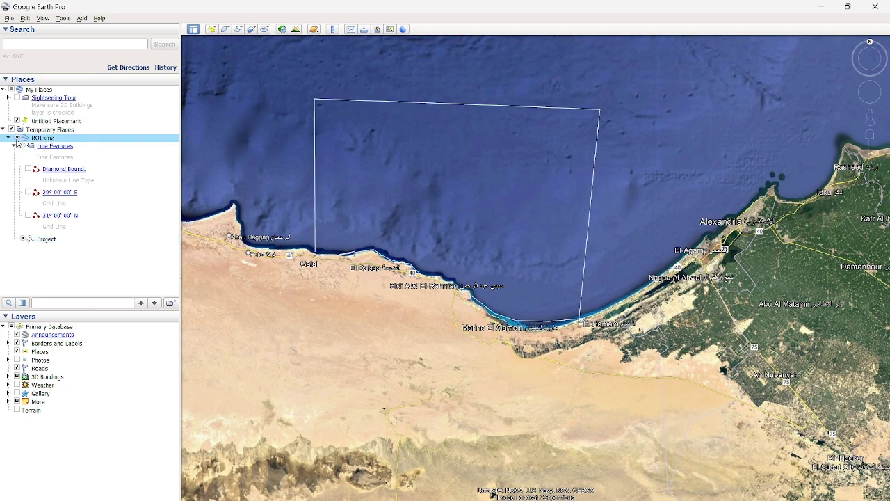
left_click(23, 240)
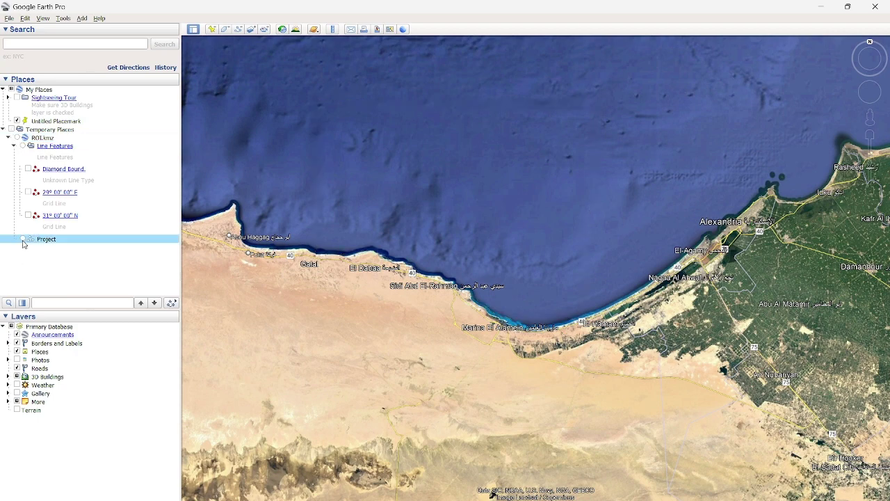
left_click(23, 147)
scroll(490, 278, "up", 3)
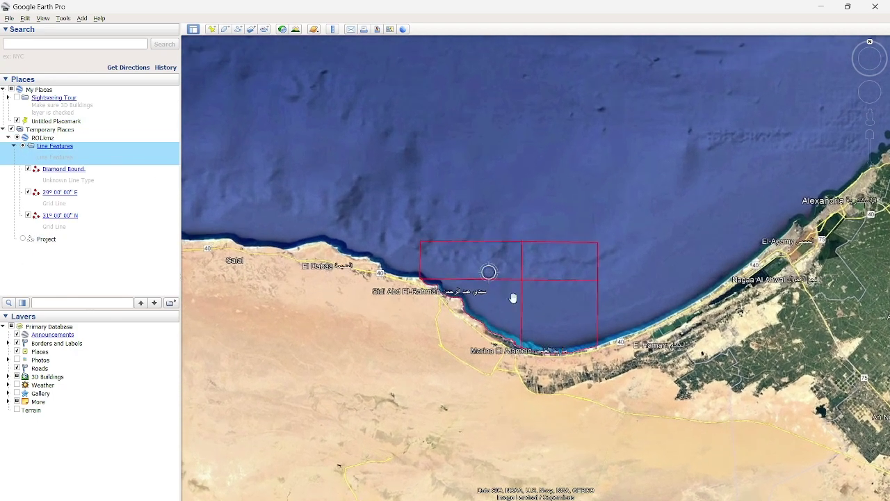
left_click(30, 197)
left_click(28, 192)
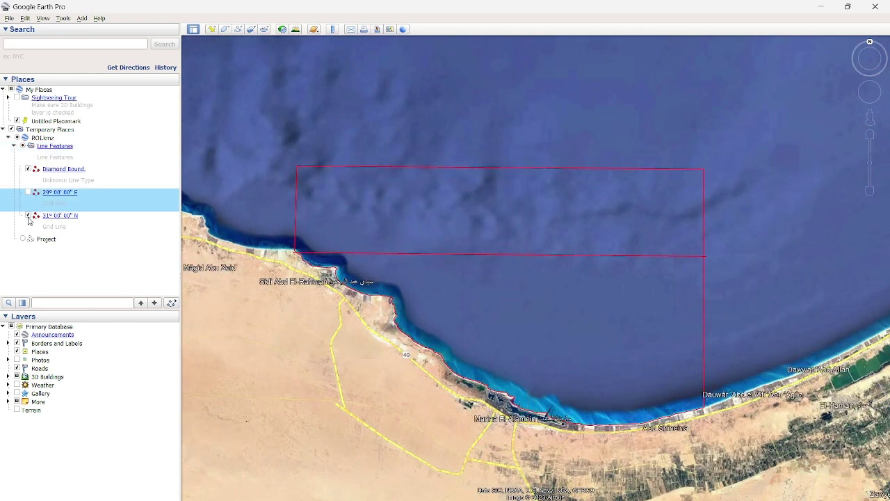
left_click(28, 216)
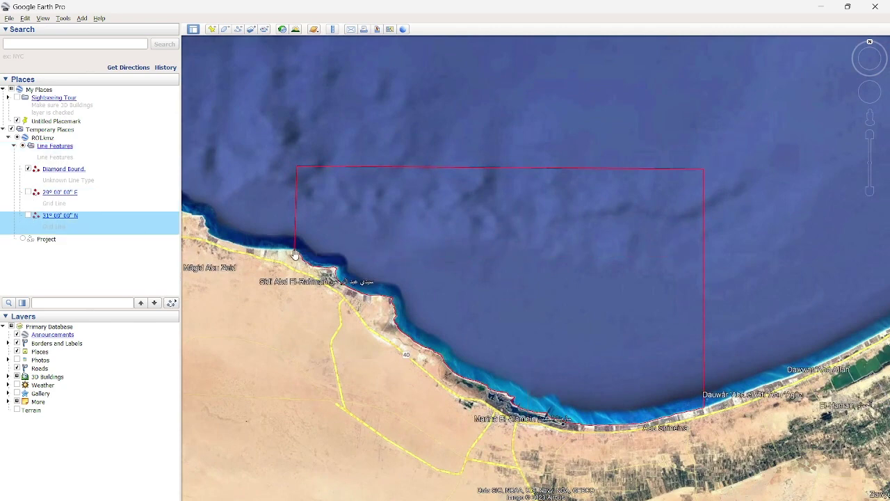
scroll(294, 254, "up", 3)
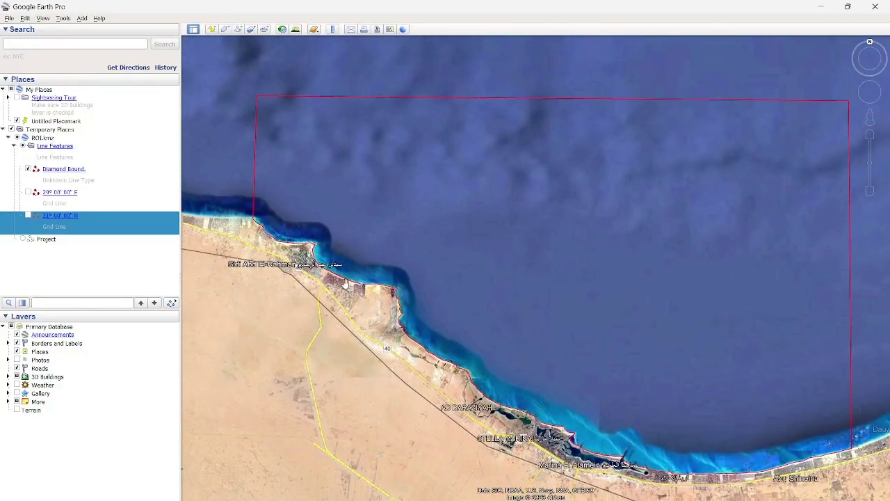
scroll(345, 284, "down", 3)
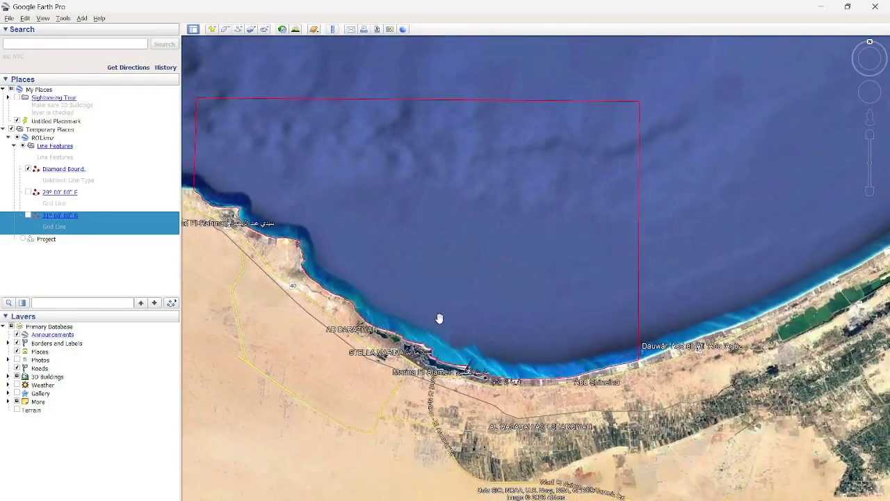
left_click_drag(481, 324, 510, 368)
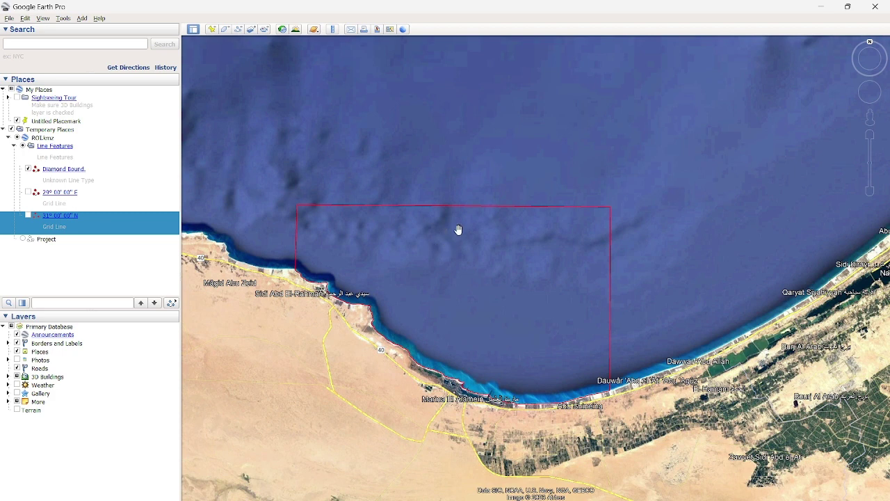
left_click(9, 19)
mouse_move(27, 64)
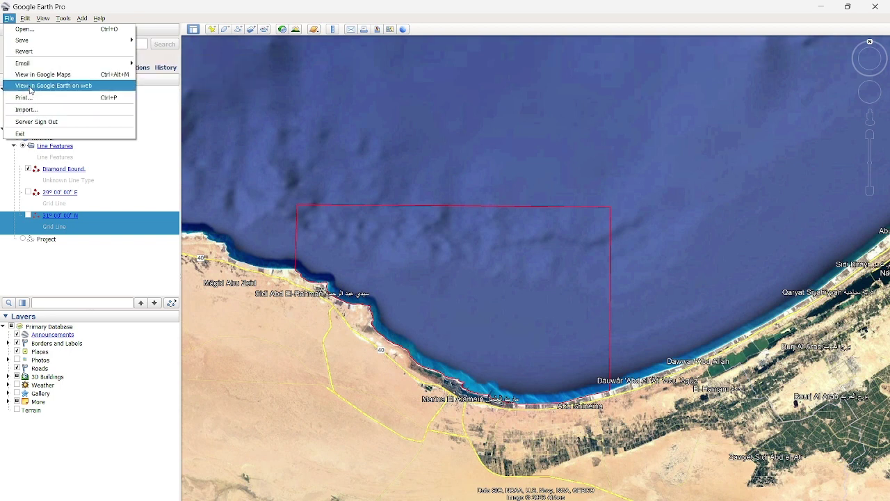
mouse_move(28, 45)
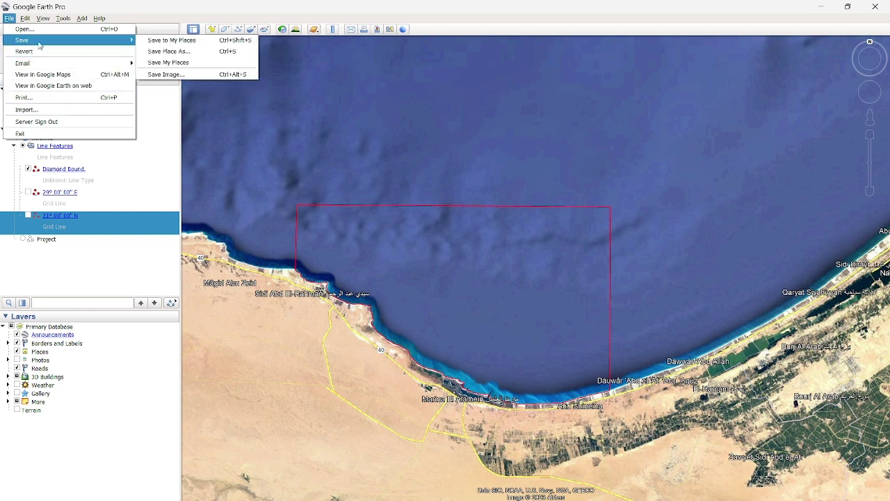
left_click(152, 56)
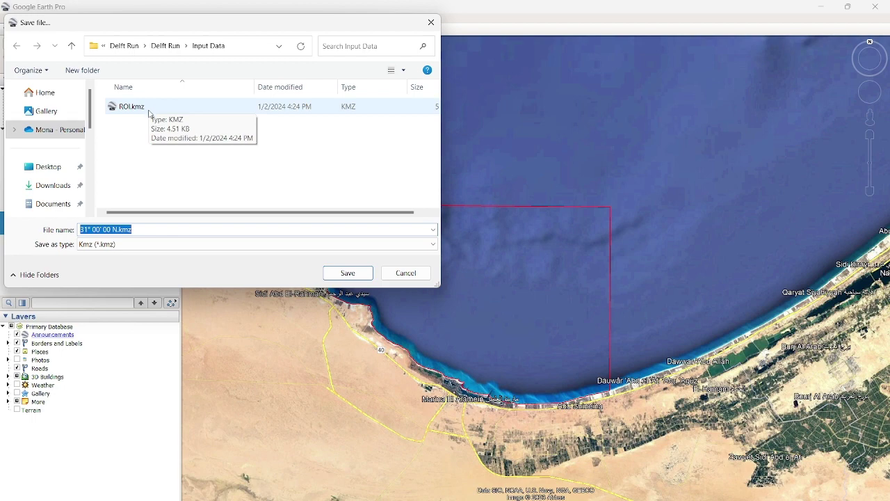
left_click(398, 277)
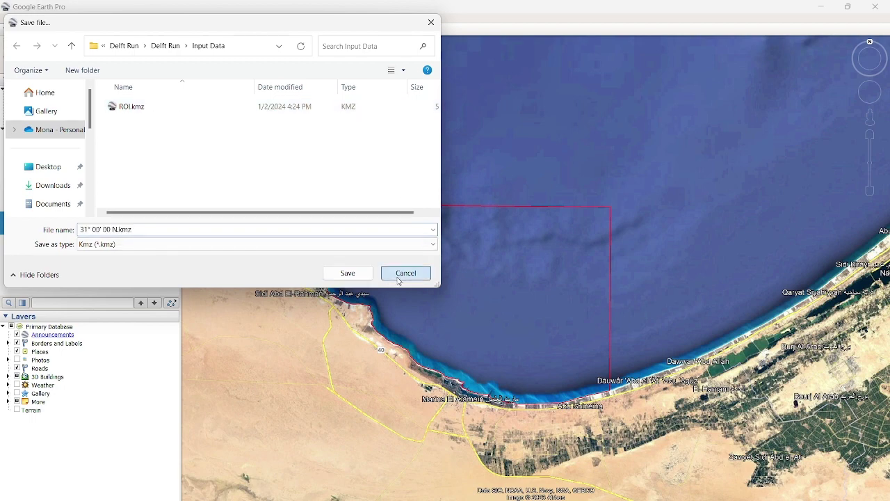
Minimize Google Earth Pro, switch to Global Mapper and load ROI.kmz from the Input Data folder
left_click(820, 7)
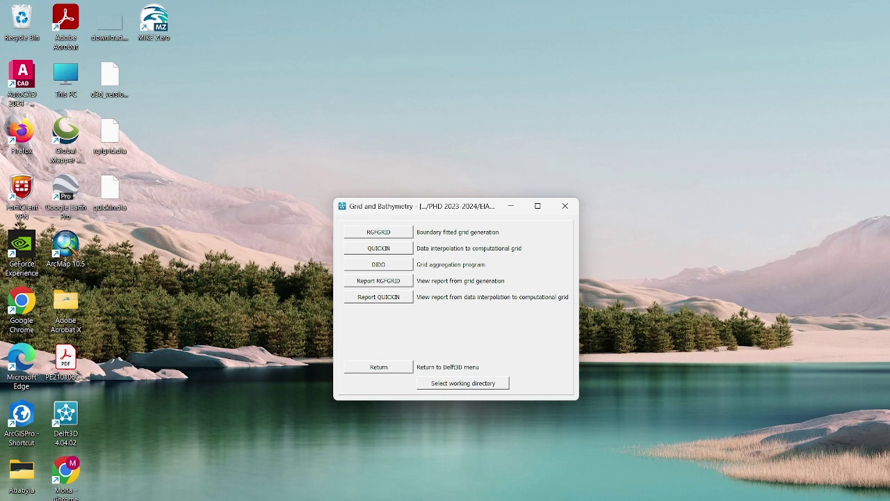
mouse_move(500, 499)
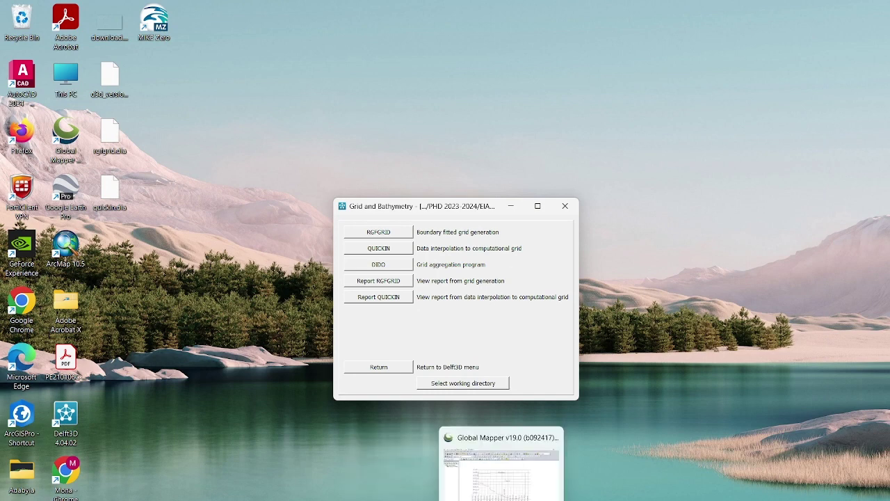
left_click(541, 498)
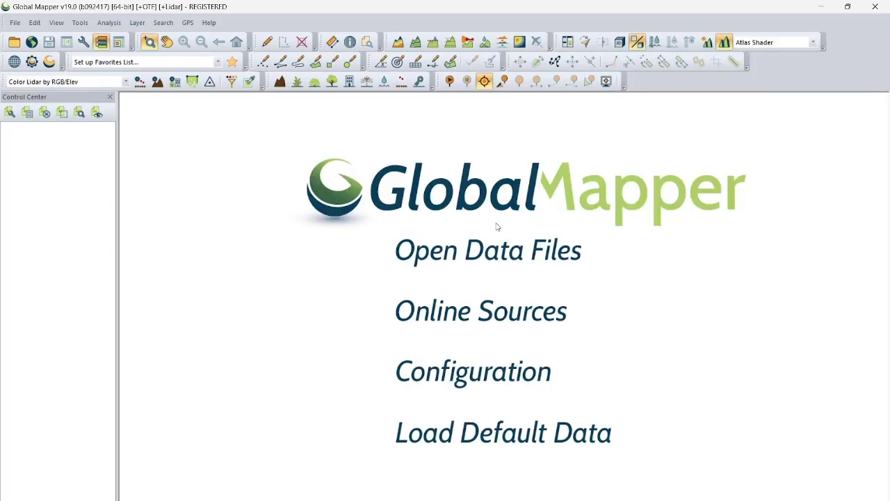
left_click(473, 258)
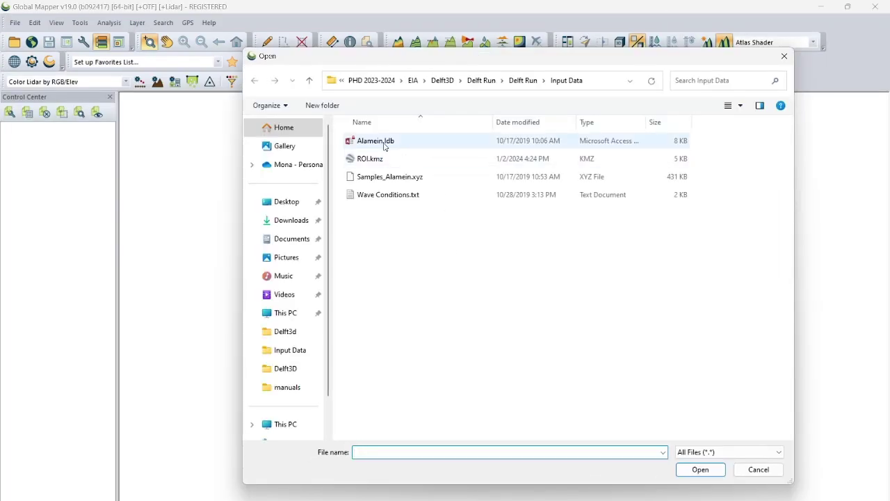
left_click(370, 160)
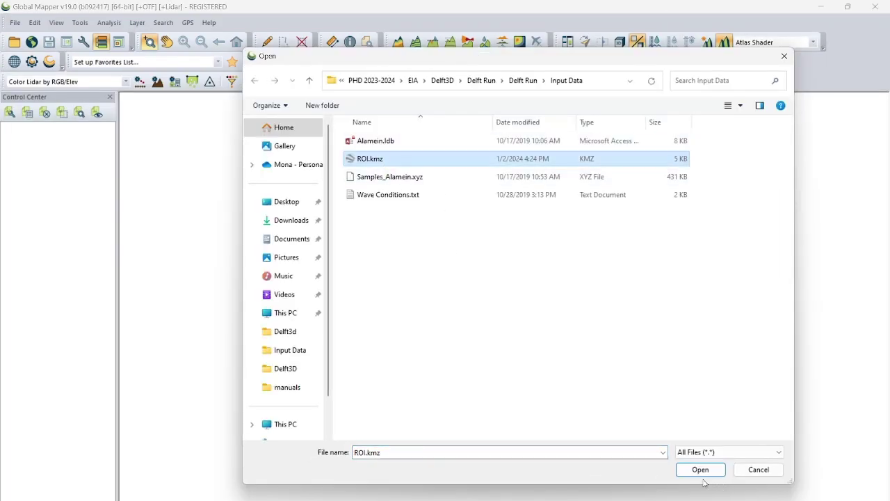
left_click(699, 470)
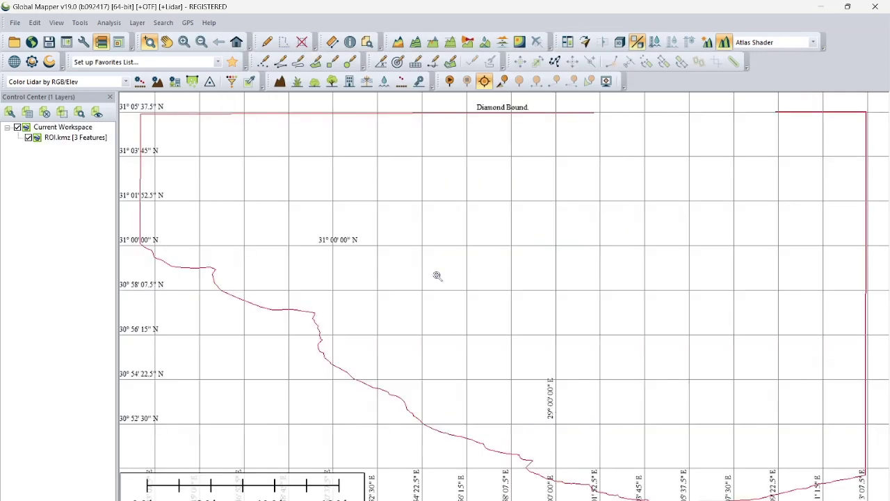
Load the World Imagery online source for the current screen bounds, reorder it beneath the ROI.kmz boundary and hide it
scroll(402, 228, "down", 2)
scroll(403, 229, "up", 2)
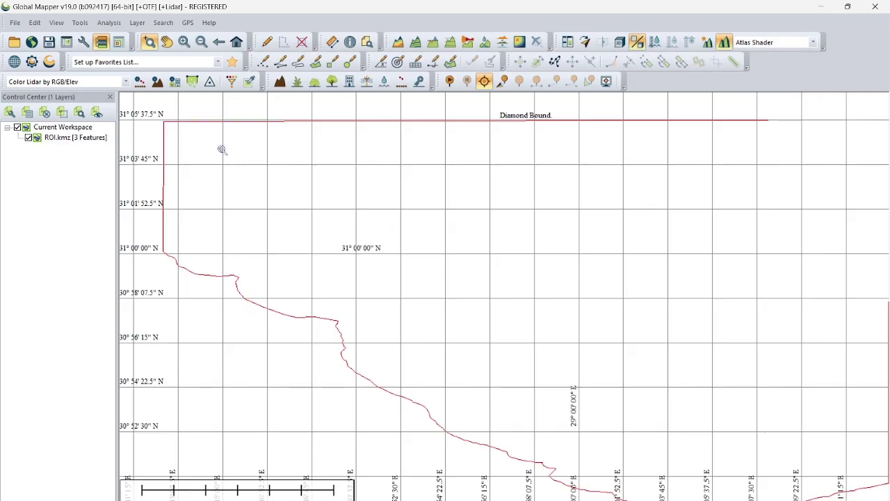
left_click(32, 61)
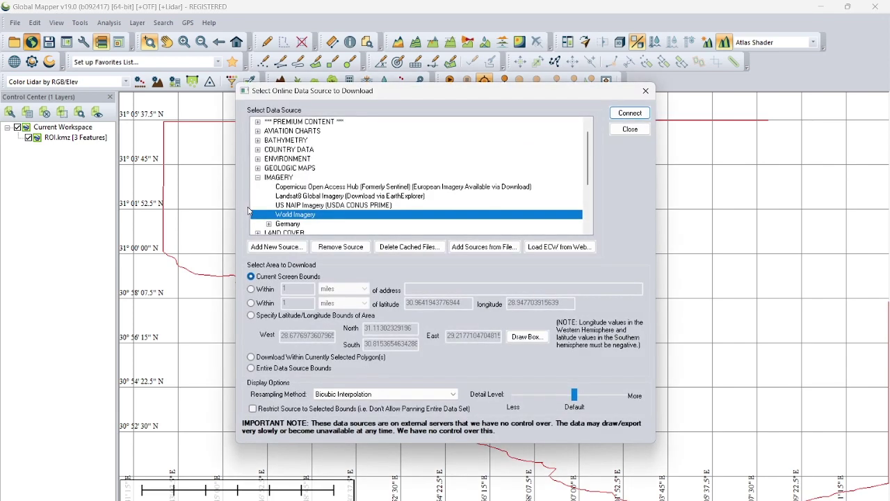
left_click(629, 113)
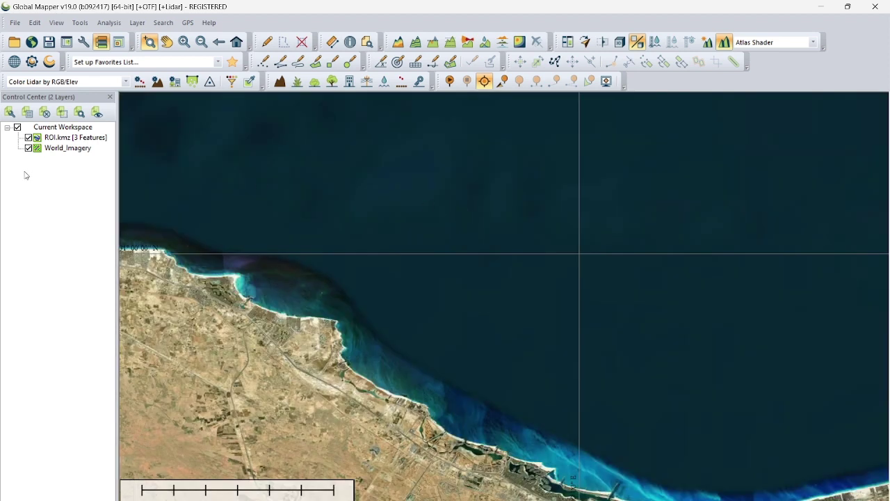
left_click(63, 148)
left_click_drag(63, 148, 55, 133)
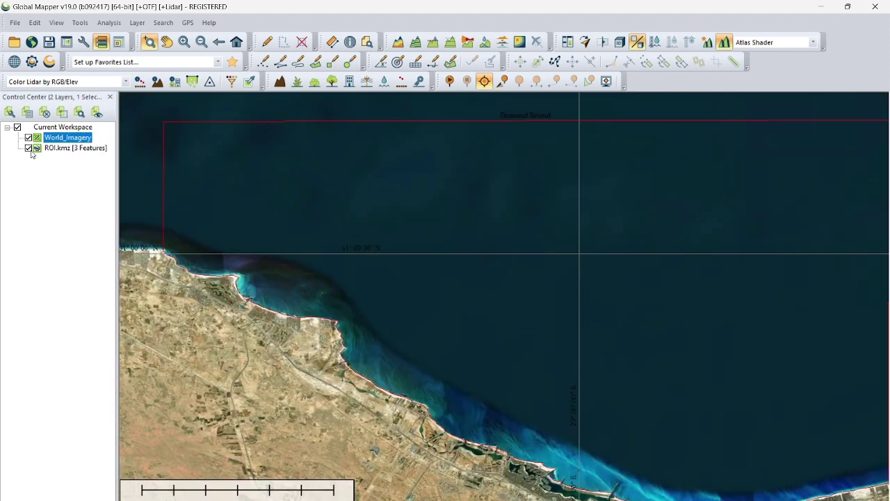
left_click(27, 138)
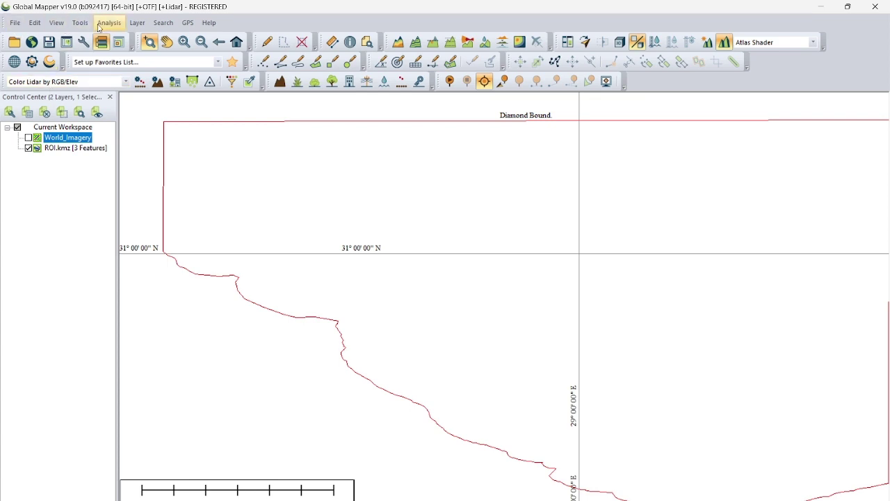
Set the workspace projection to UTM zone 35 Northern Hemisphere with the WGS84 datum and planar units in meters
left_click(38, 25)
mouse_move(102, 25)
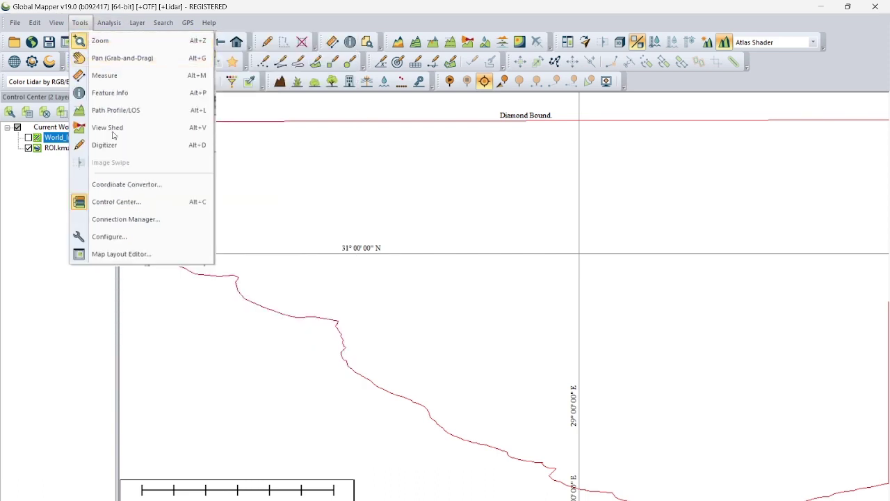
left_click(131, 238)
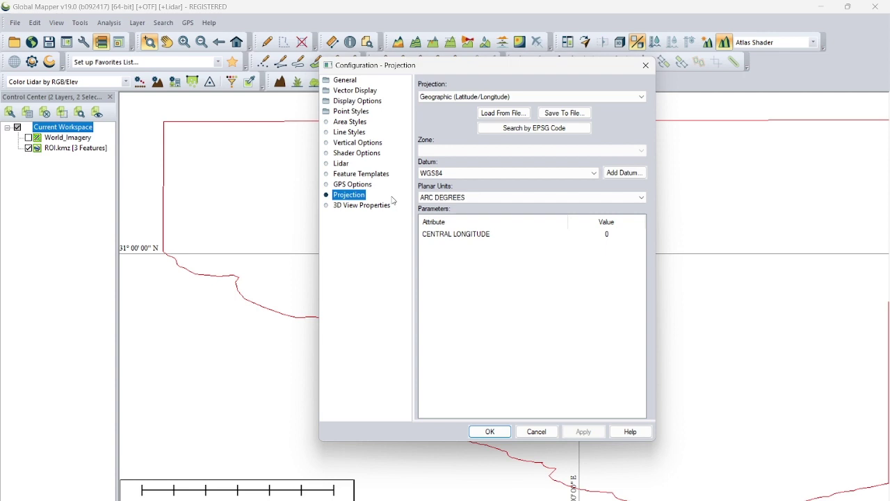
left_click(453, 97)
key("u")
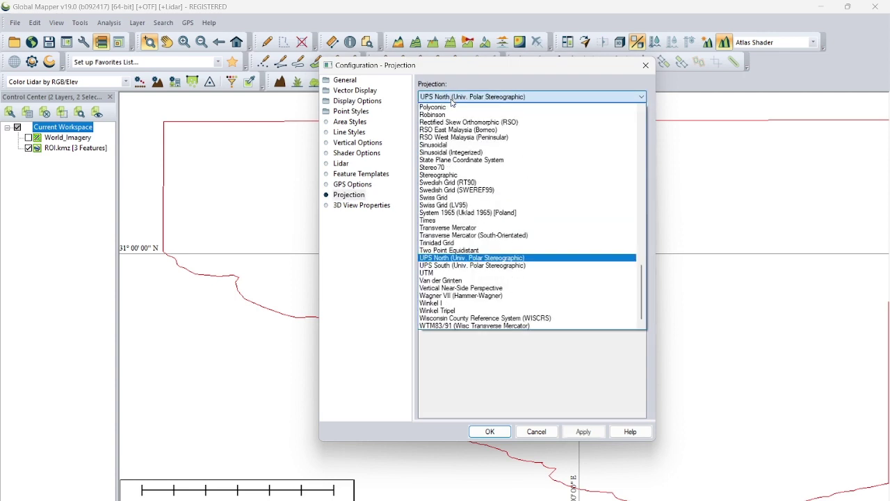
left_click(452, 257)
key("Down")
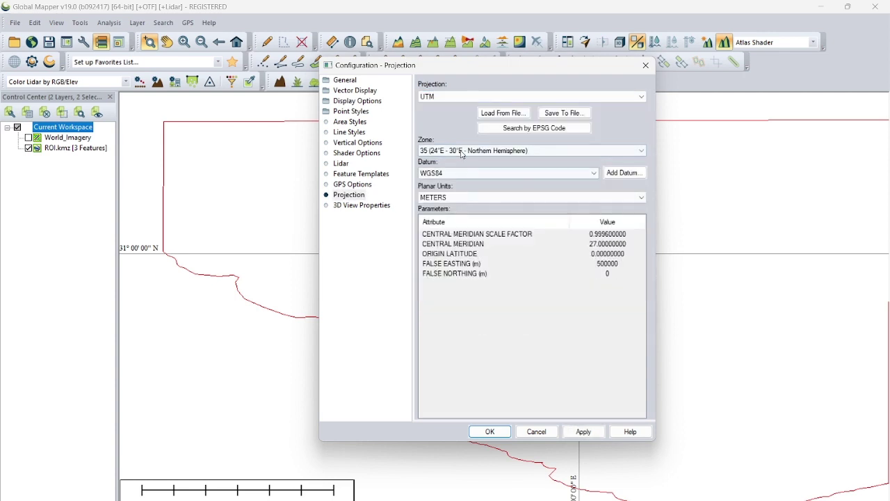
left_click(583, 431)
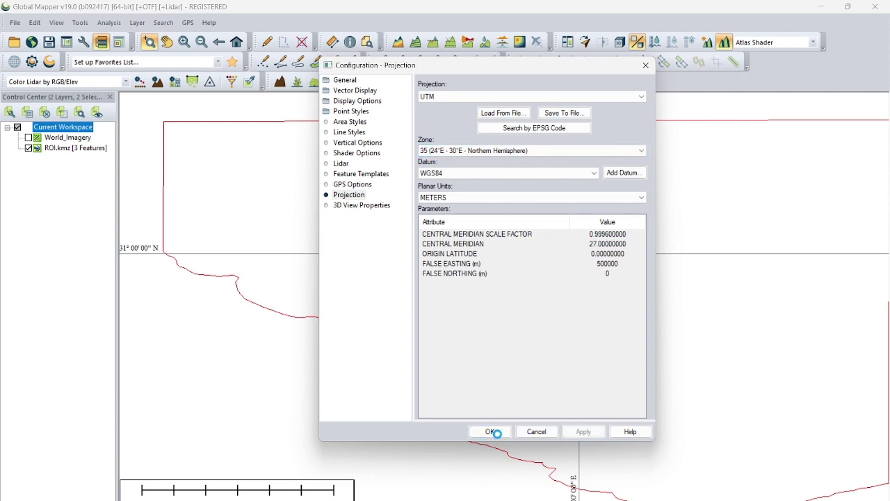
left_click(491, 431)
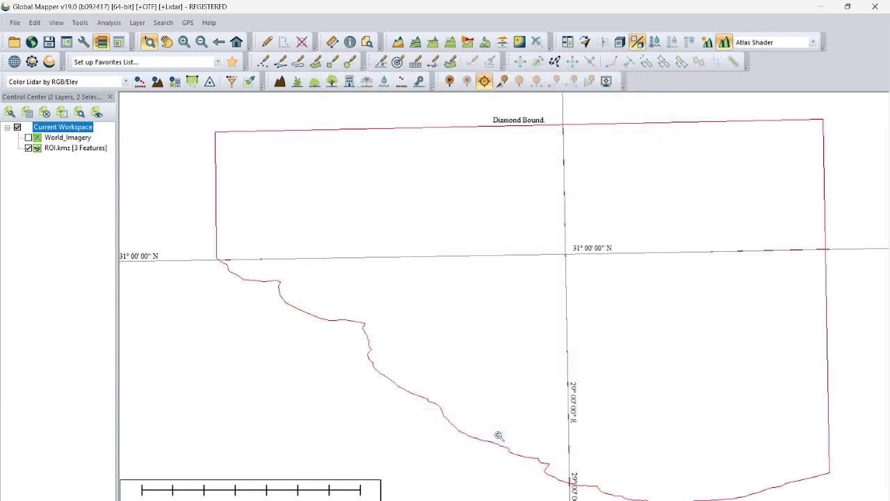
Try a Delft 3D (LDB) export using the current UTM projection bounds, choosing Alamein.ldb as the file, cancel saving and minimize Global Mapper
left_click(15, 23)
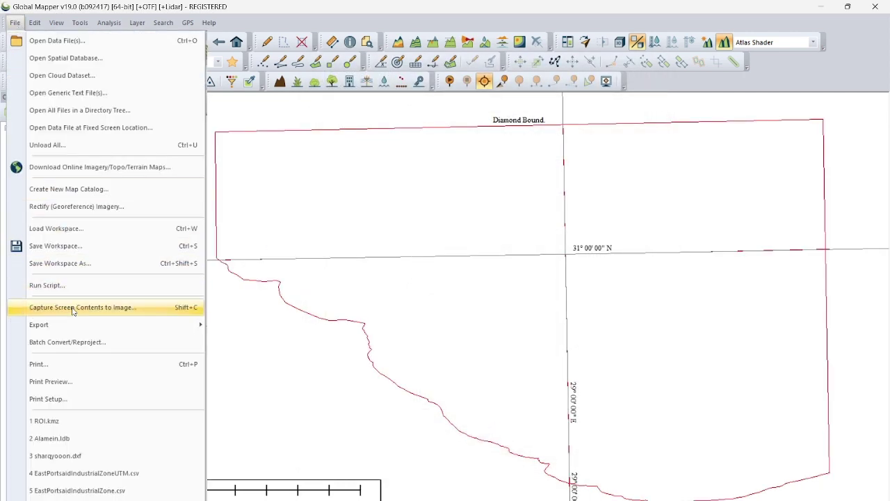
mouse_move(72, 327)
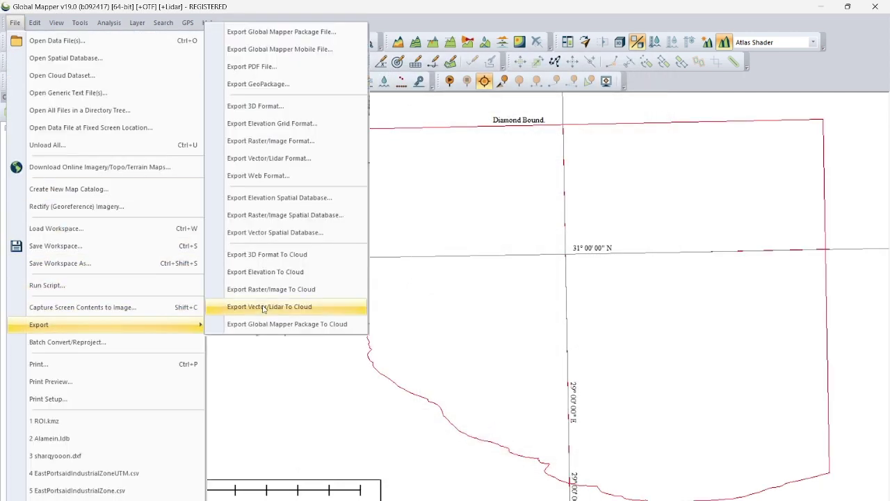
left_click(268, 162)
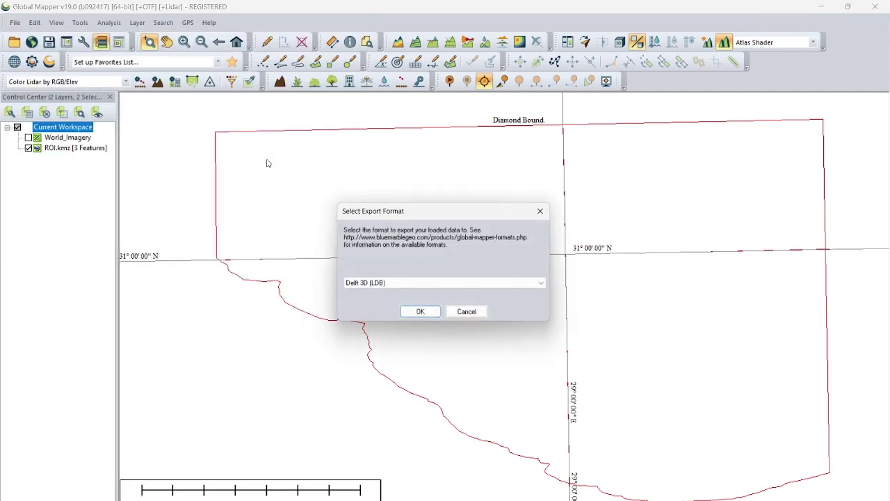
left_click(412, 314)
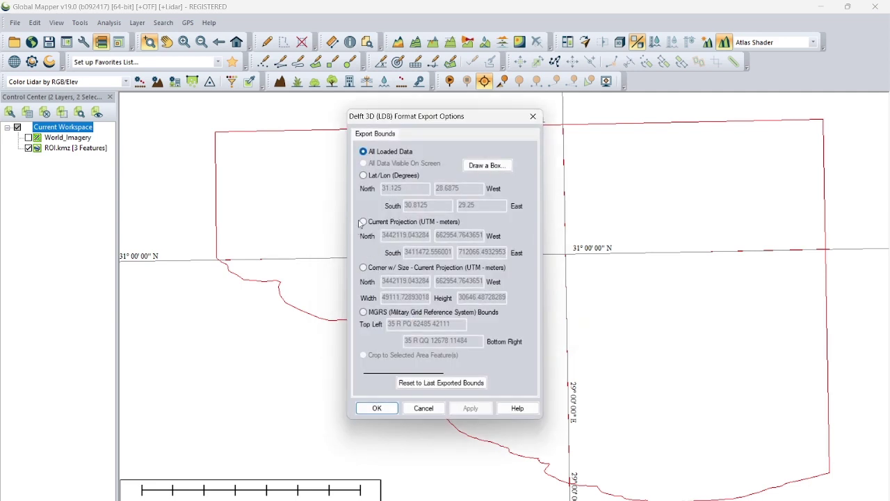
left_click(363, 221)
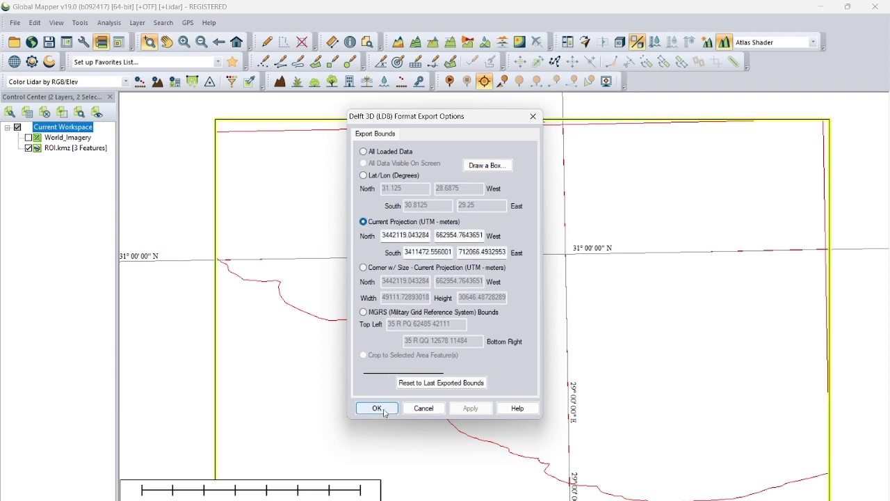
left_click(384, 412)
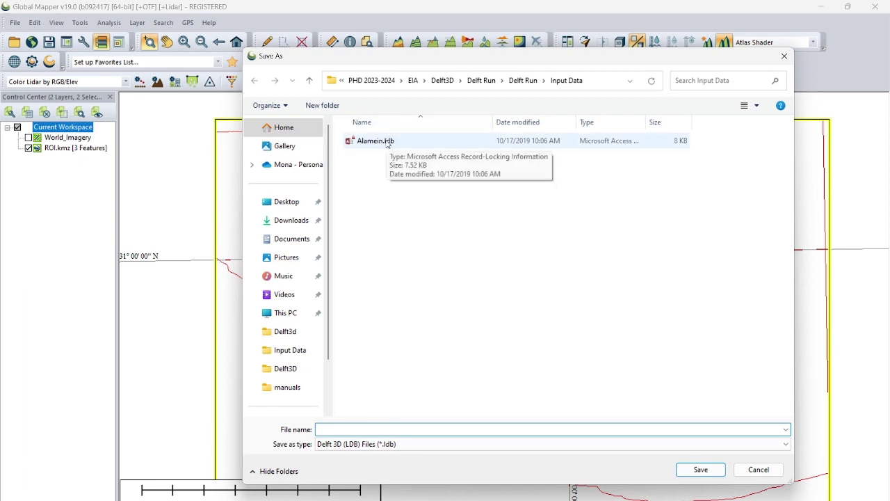
left_click(388, 144)
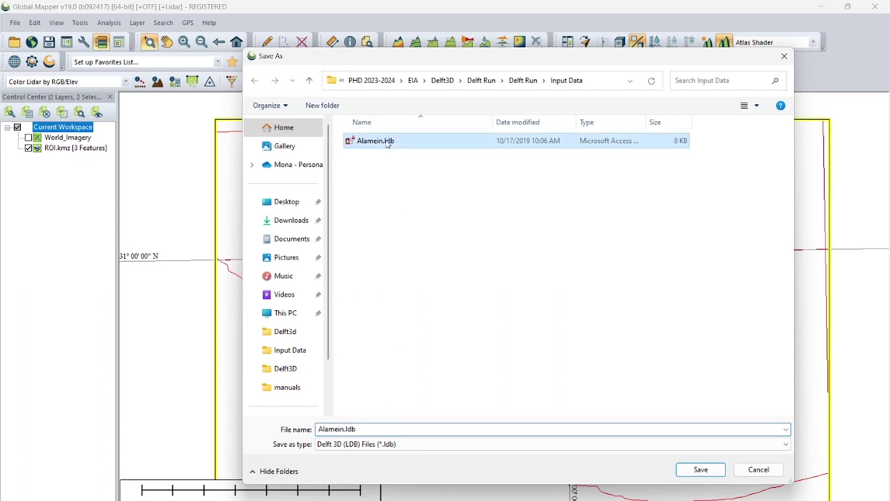
left_click(783, 56)
left_click(821, 6)
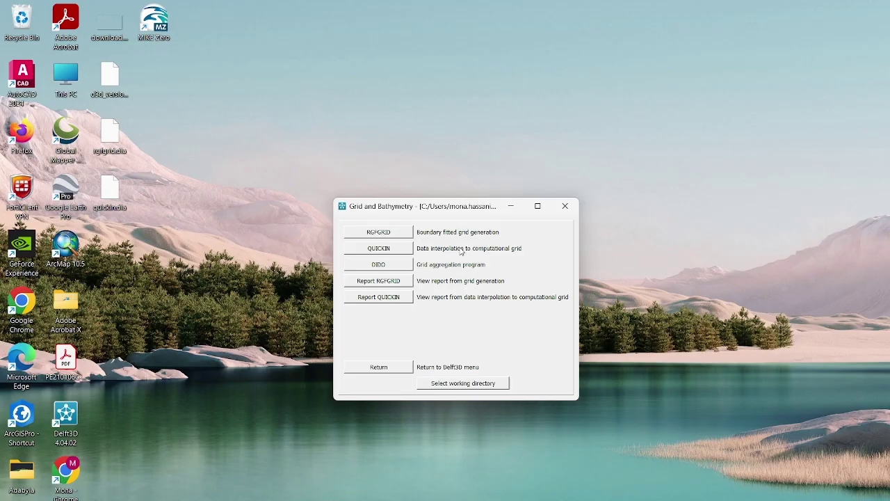